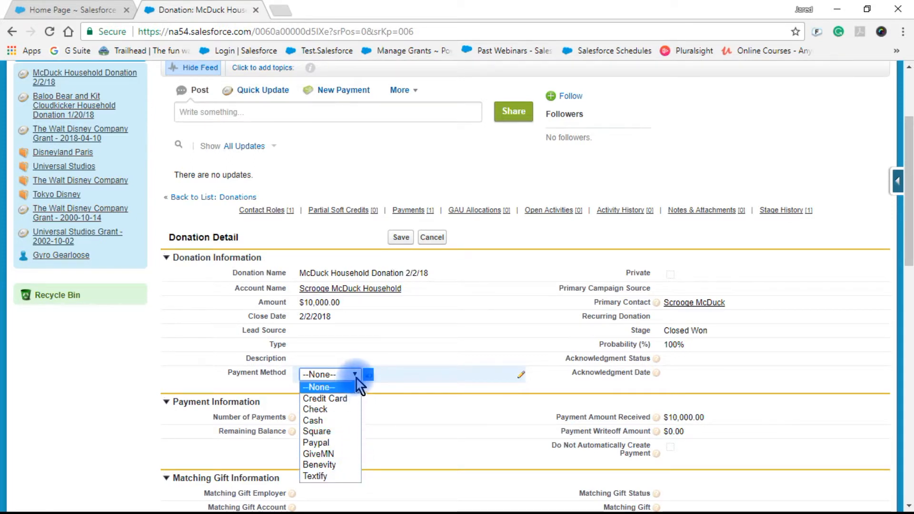
# - Leave the donation's payment method list unchanged and open the Opportunity fields list in Setup
pyautogui.click(775, 164)
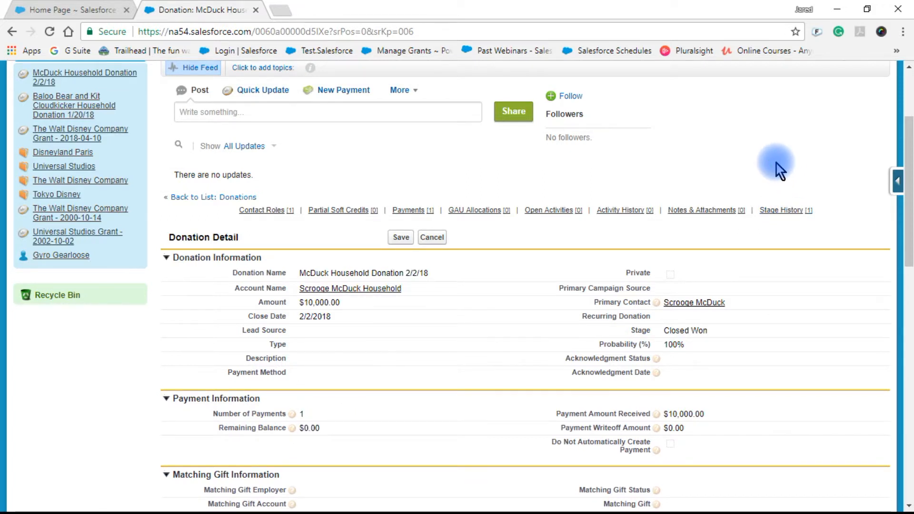
pyautogui.scroll(3, 778, 167)
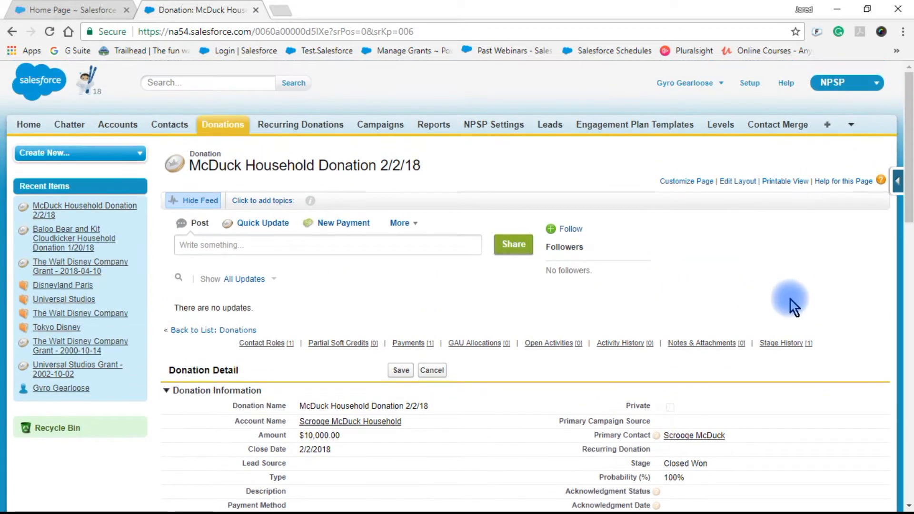
pyautogui.click(752, 88)
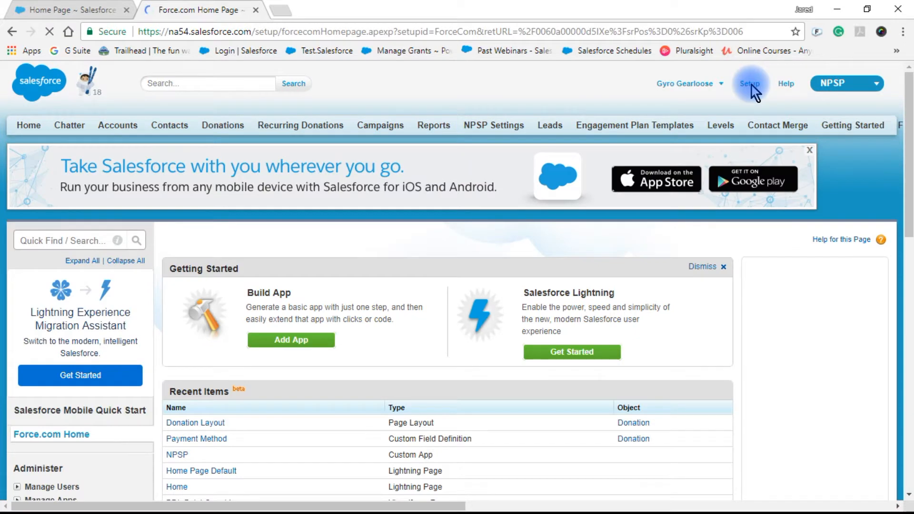
pyautogui.click(76, 240)
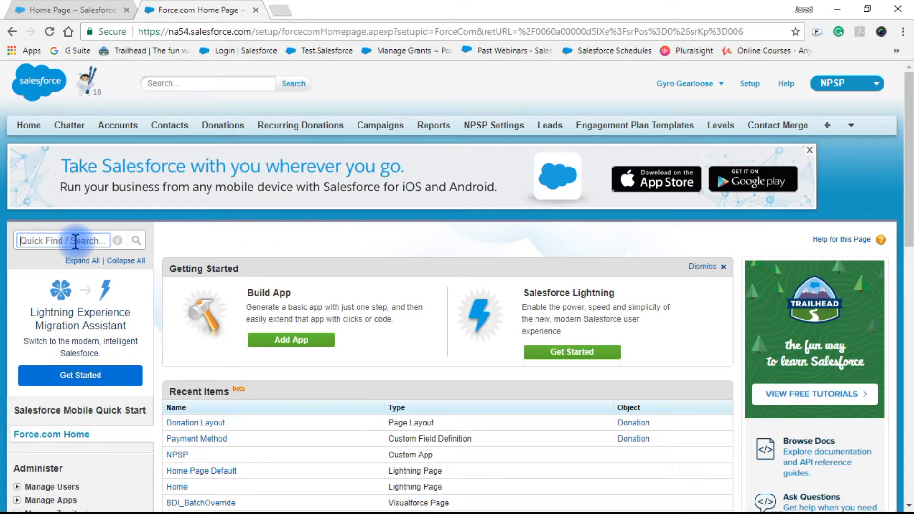
pyautogui.scroll(-6, 76, 241)
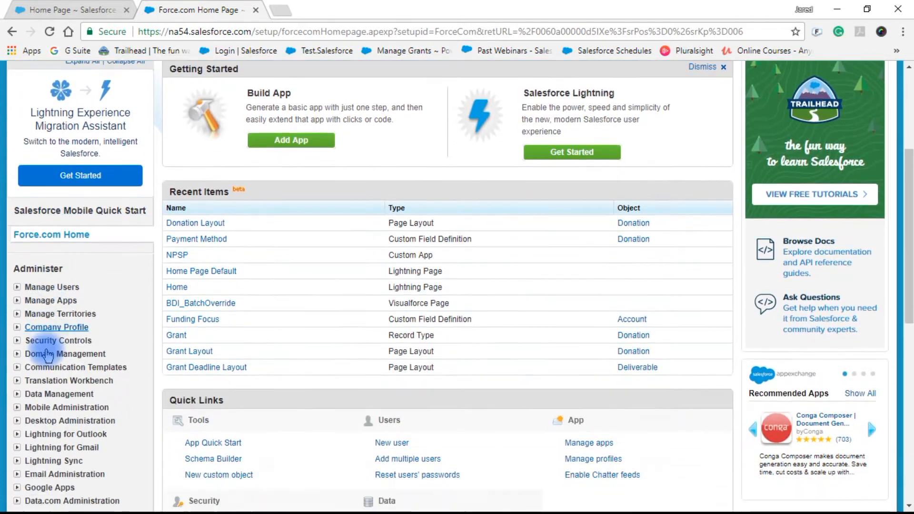
pyautogui.scroll(-3, 79, 375)
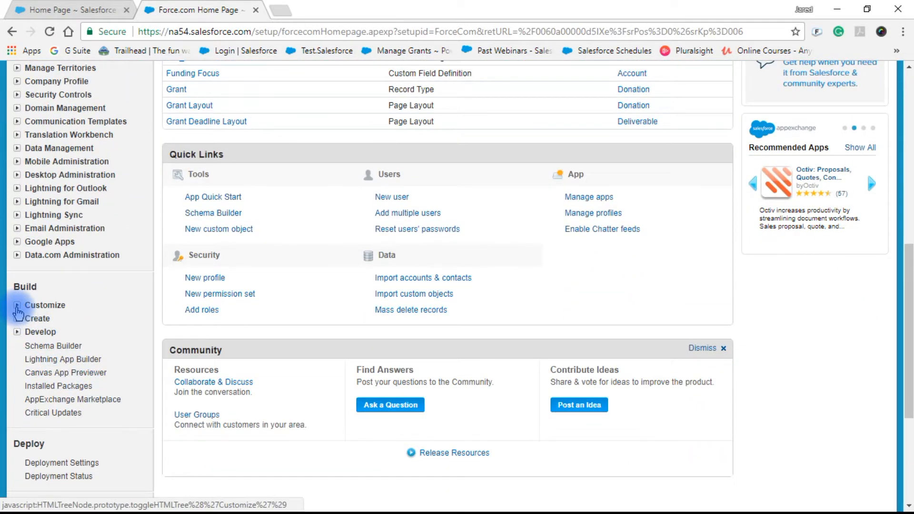
pyautogui.click(17, 305)
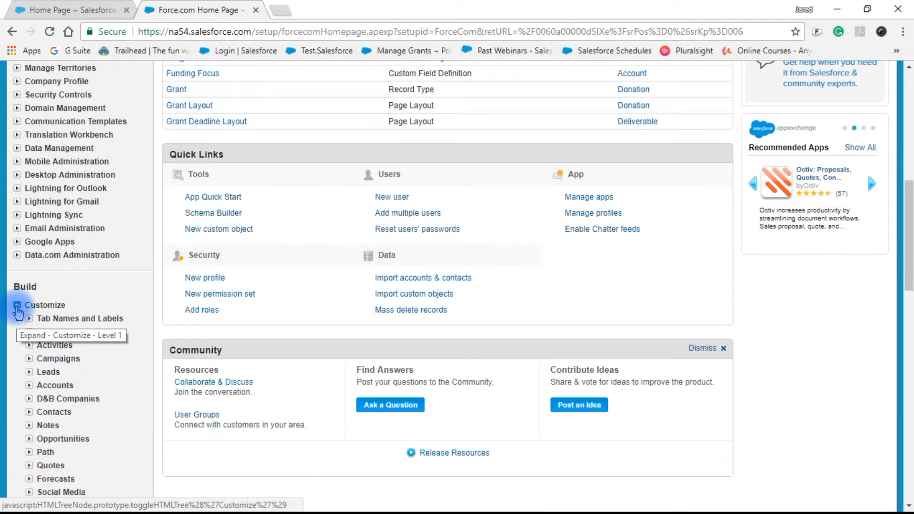
pyautogui.click(29, 440)
pyautogui.scroll(-5, 31, 449)
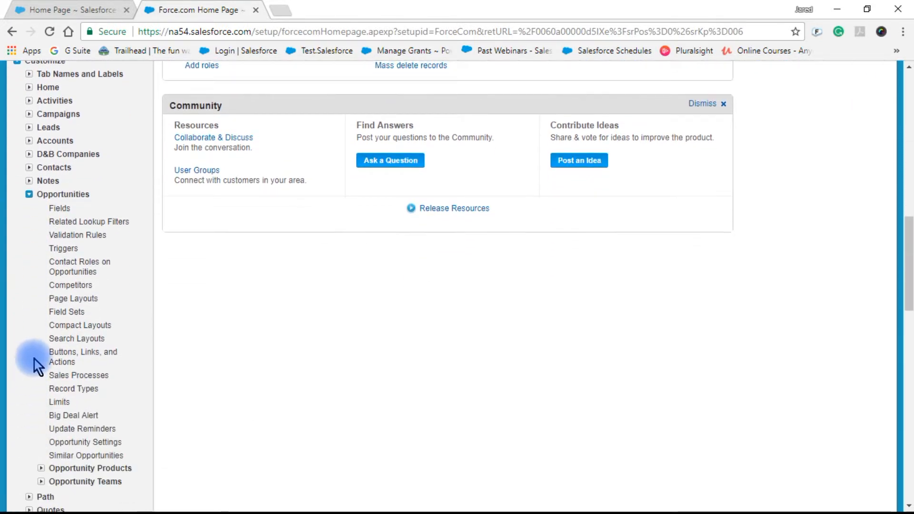
pyautogui.click(60, 210)
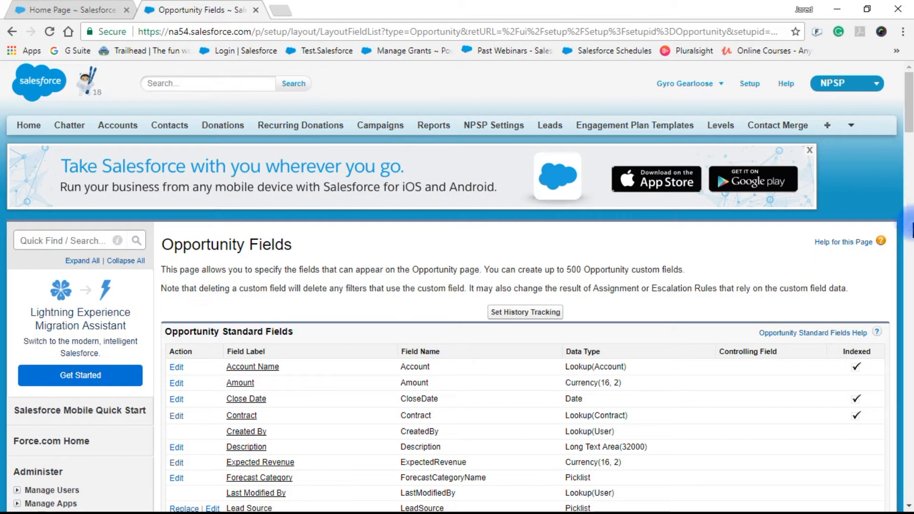
# - Open the Payment Method custom field of the Opportunity object and start adding a new picklist value
pyautogui.moveTo(911, 101); pyautogui.dragTo(910, 161)
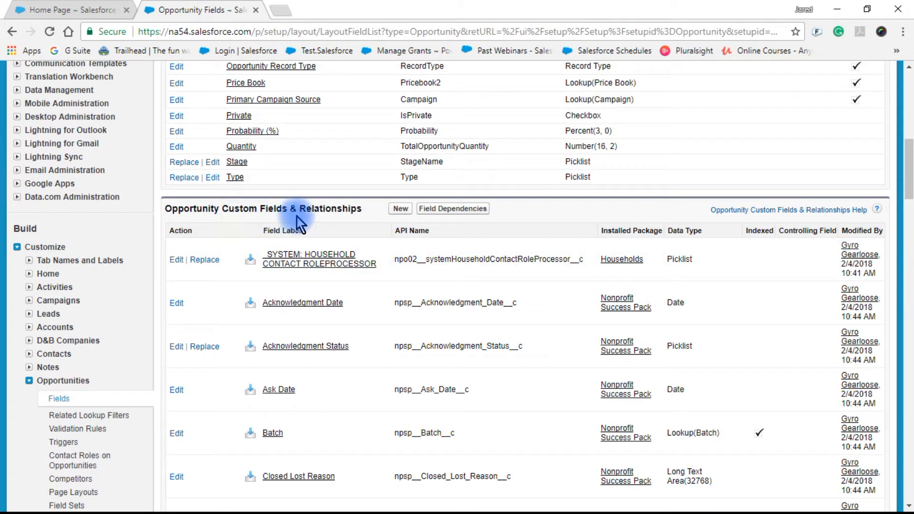
pyautogui.moveTo(911, 174); pyautogui.dragTo(911, 416)
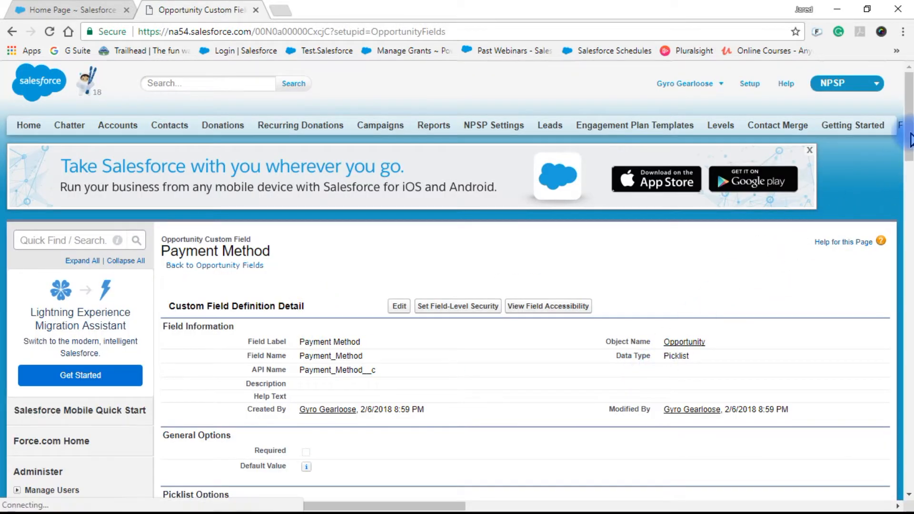
pyautogui.moveTo(909, 129); pyautogui.dragTo(909, 223)
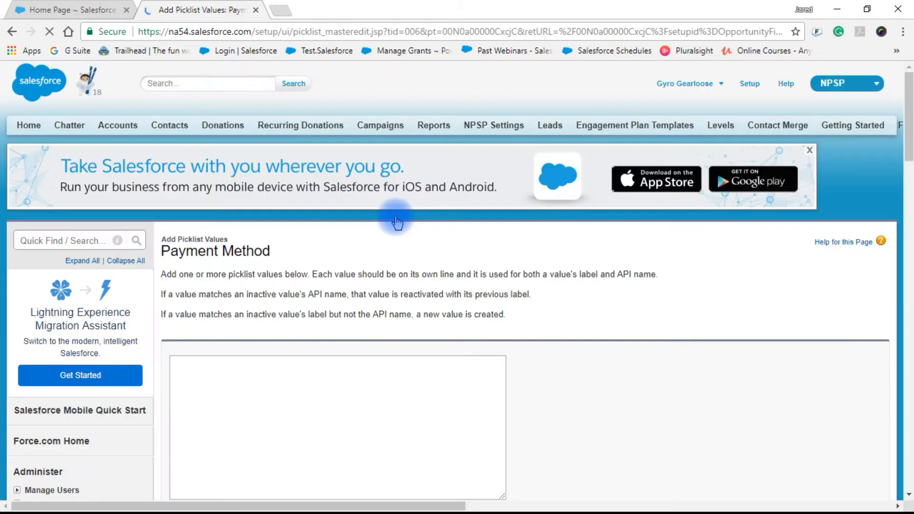
# - Enter EFCA Foundation as the new Payment Method picklist value
pyautogui.click(361, 371)
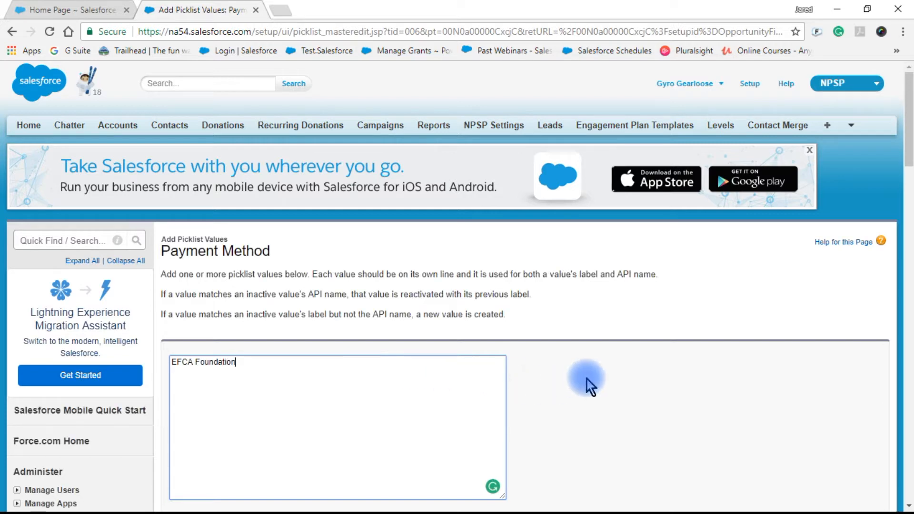
pyautogui.scroll(-1, 587, 379)
pyautogui.scroll(-1, 615, 372)
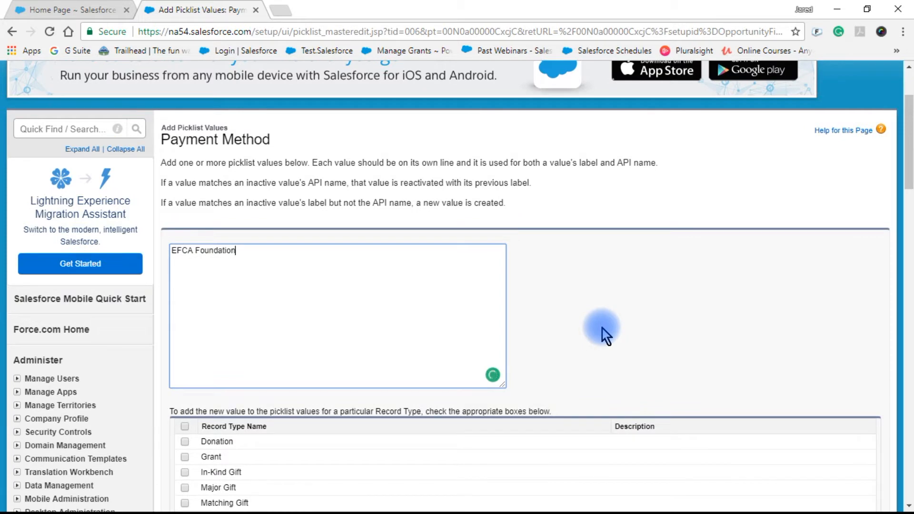
pyautogui.scroll(-3, 602, 328)
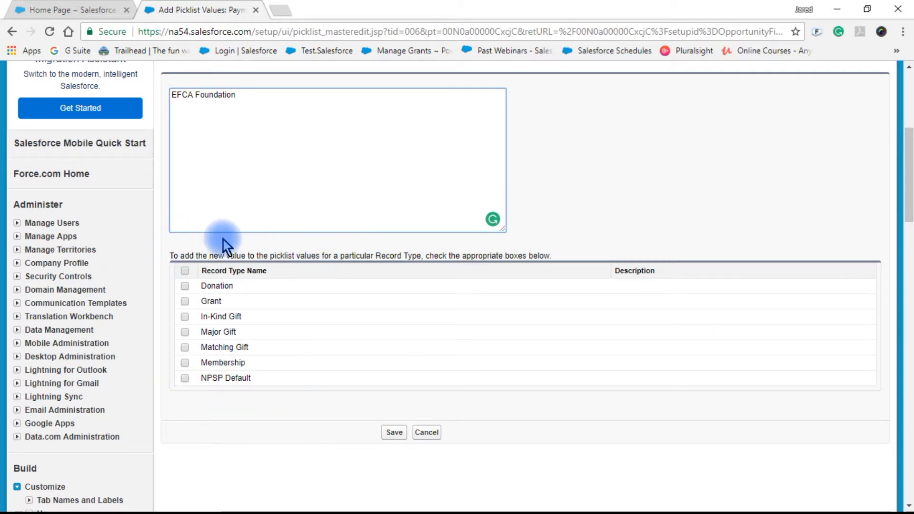
# - Try the Donation, Major Gift and Matching Gift record types for the value, clear the record type selection and save the value
pyautogui.click(185, 272)
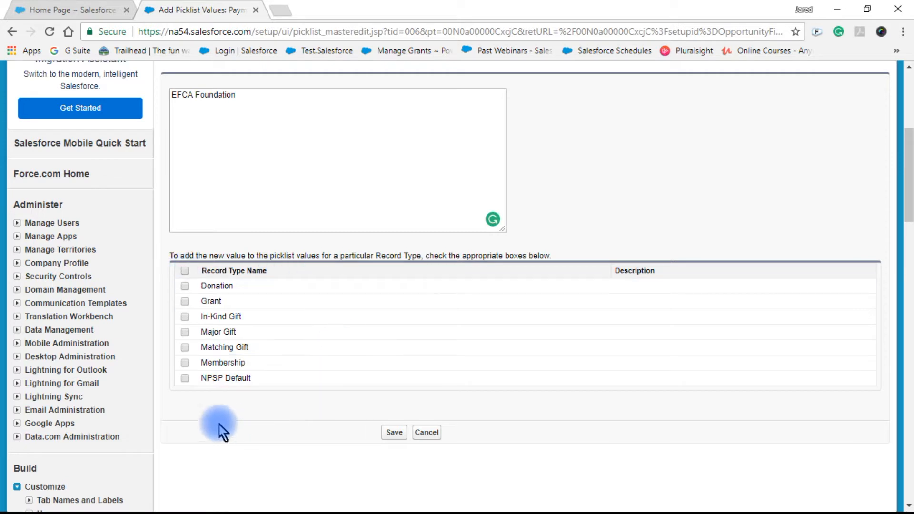
pyautogui.click(185, 286)
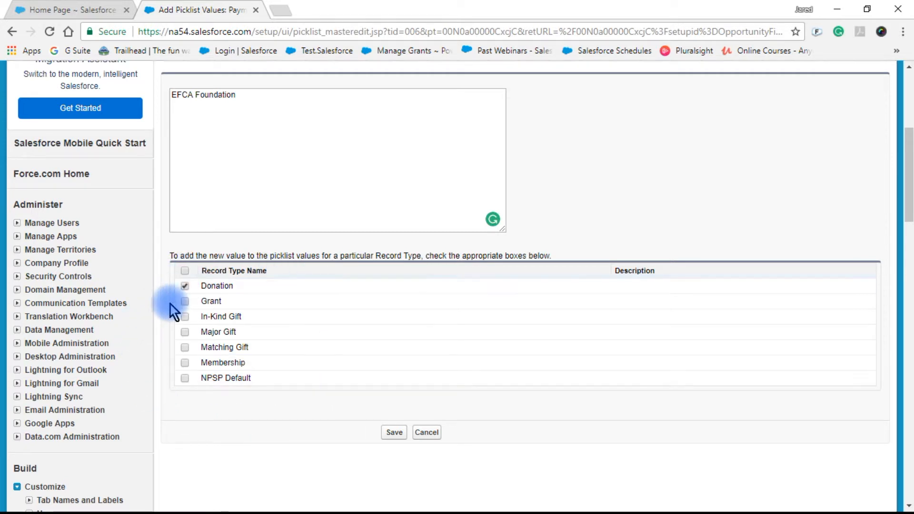
pyautogui.click(185, 332)
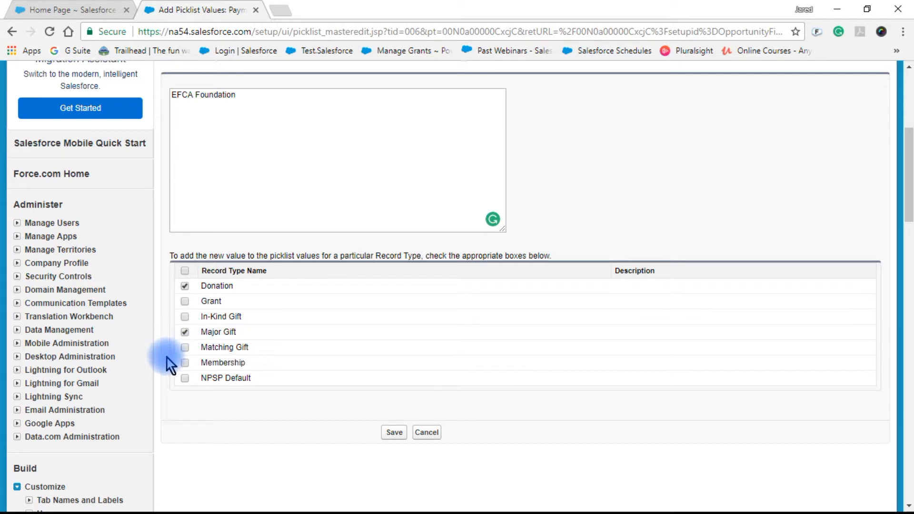
pyautogui.click(185, 348)
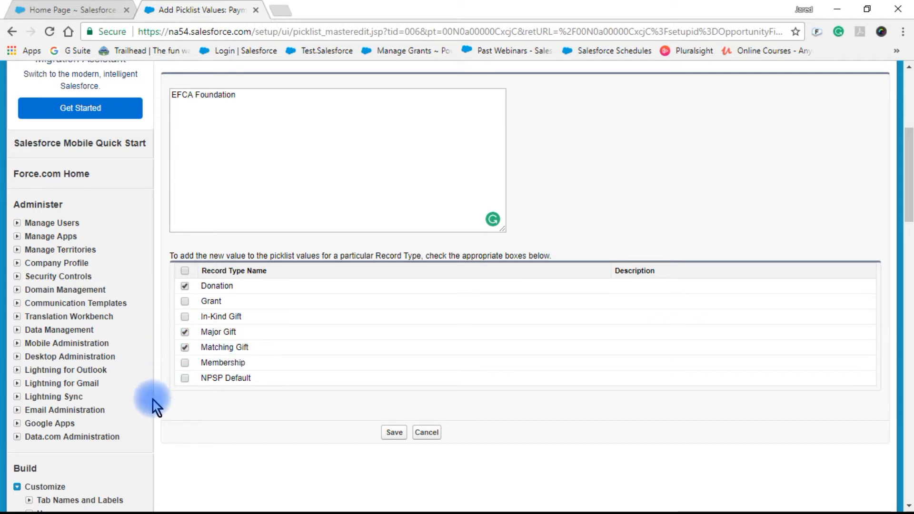
pyautogui.click(186, 271)
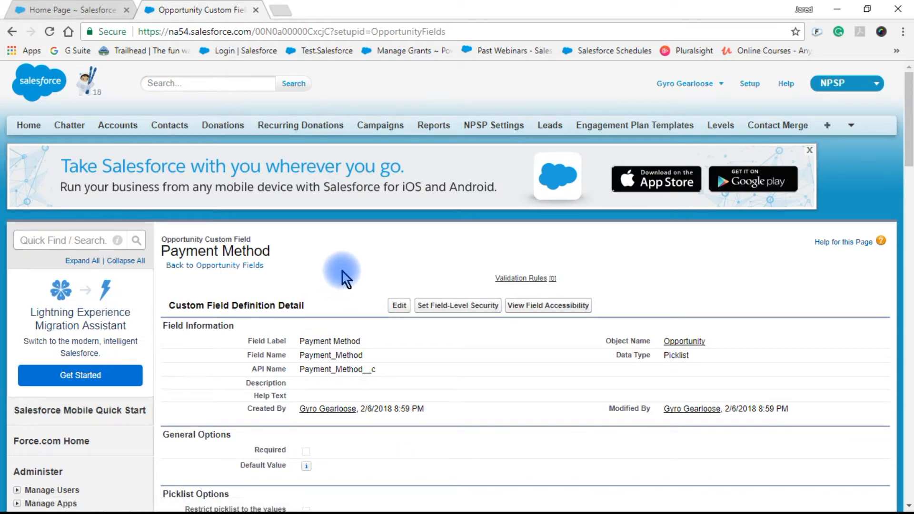
# - Review the Payment Method field's values, and examine the payment method options on the household donation dated 2/2/18
pyautogui.scroll(-7, 342, 273)
pyautogui.scroll(-2, 513, 388)
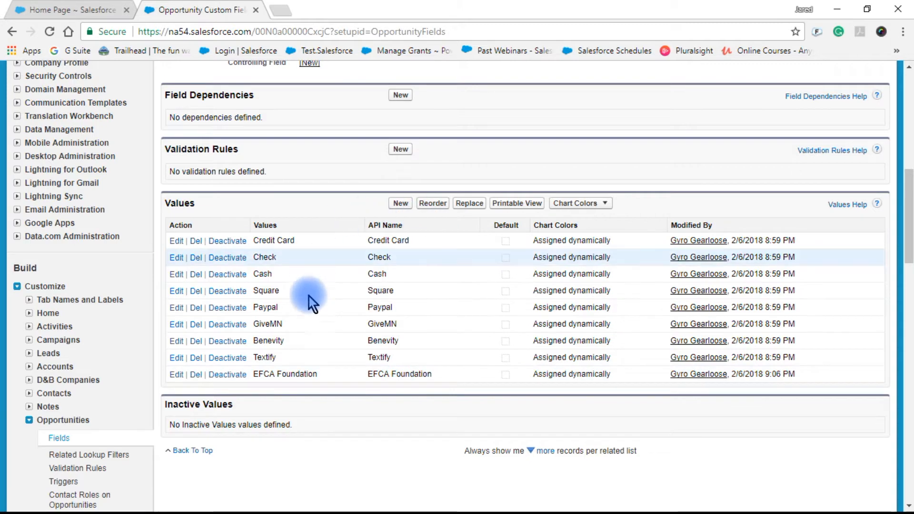
pyautogui.moveTo(910, 178); pyautogui.dragTo(905, 67)
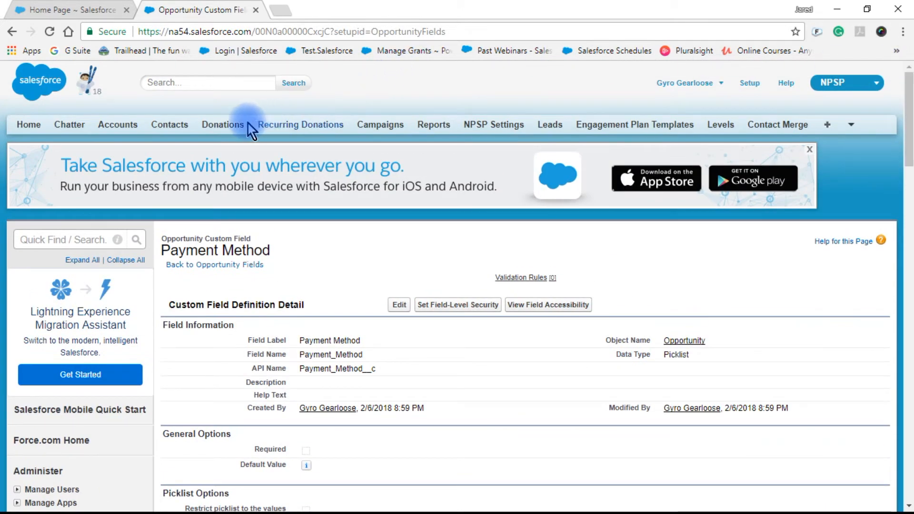
pyautogui.click(229, 126)
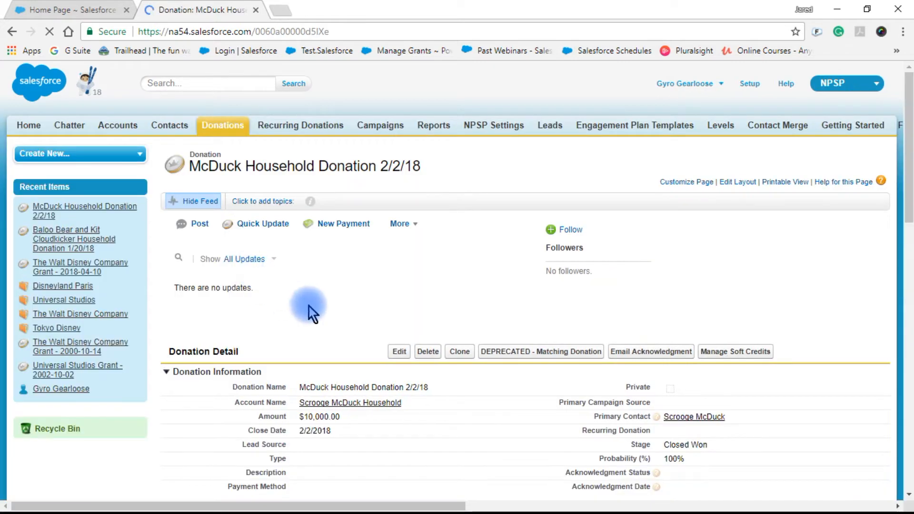
pyautogui.scroll(-2, 482, 328)
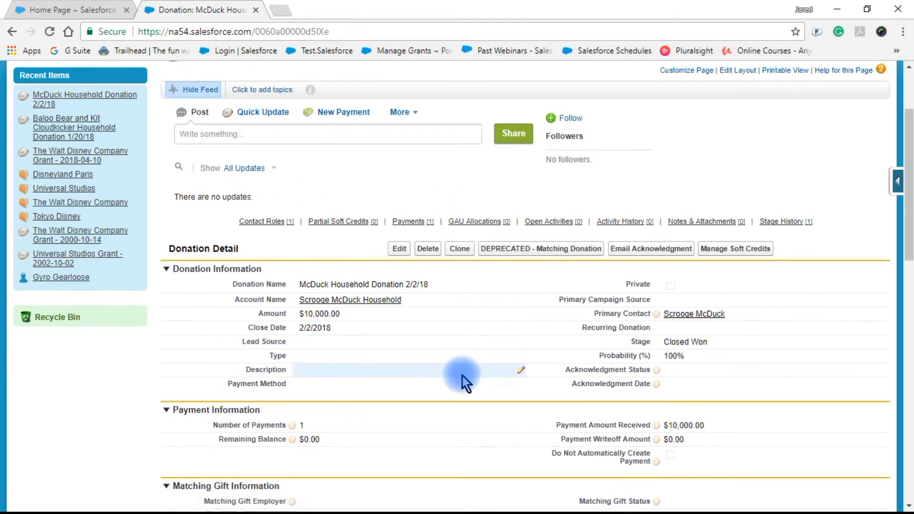
pyautogui.doubleClick(518, 385)
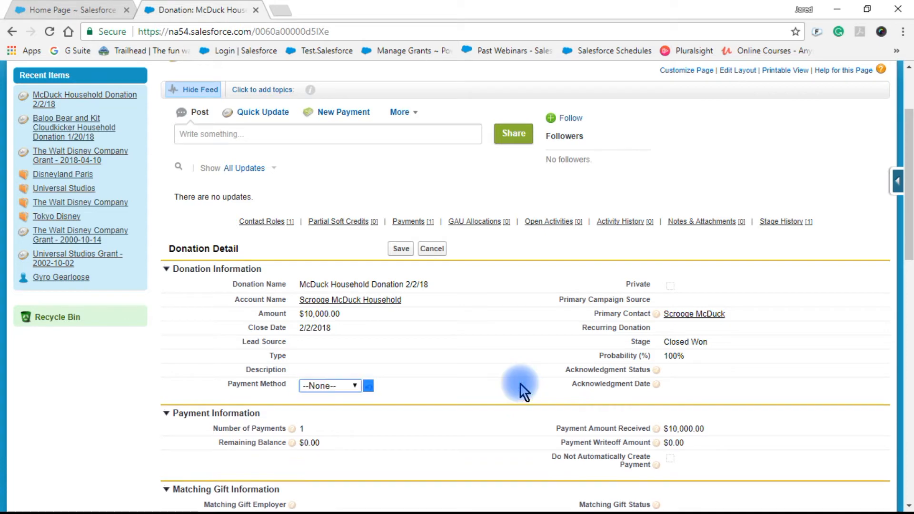
pyautogui.click(358, 384)
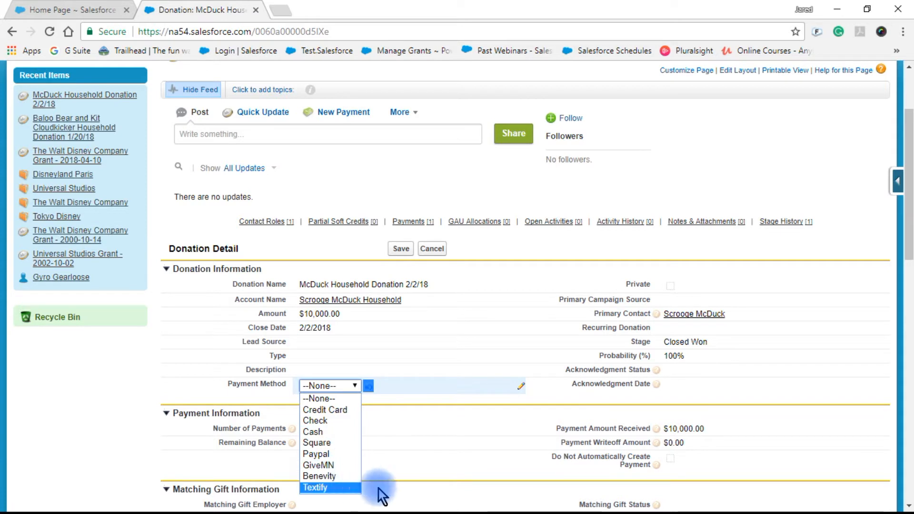
pyautogui.click(450, 447)
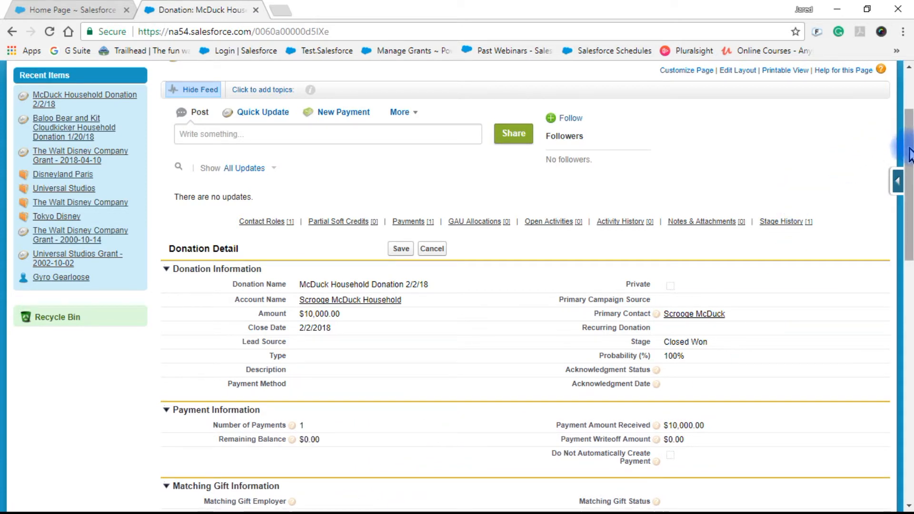
# - Return to the Opportunity fields in Setup and open the Payment Method custom field at its list of values
pyautogui.moveTo(909, 154); pyautogui.dragTo(907, 114)
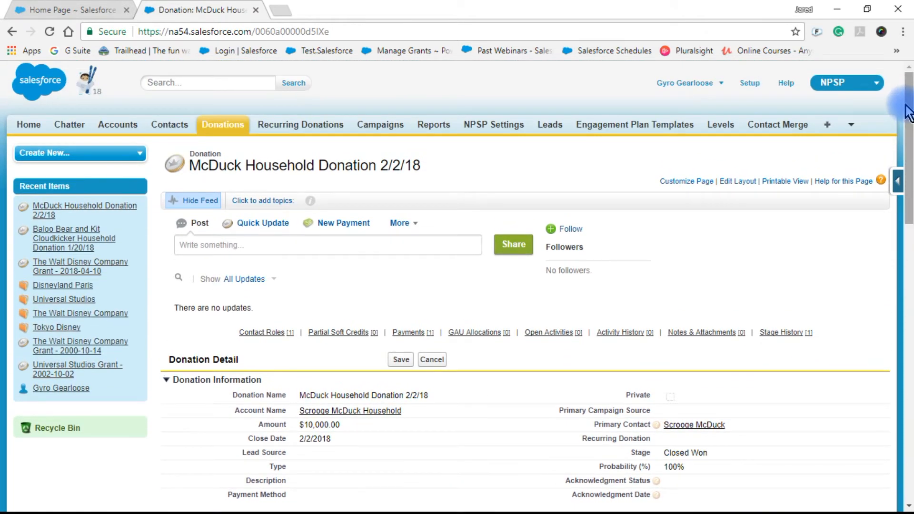
pyautogui.click(750, 84)
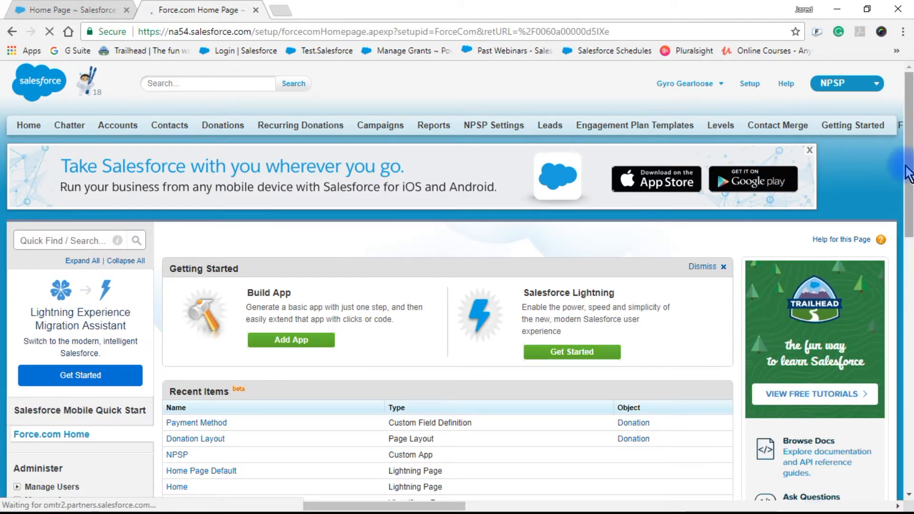
pyautogui.moveTo(907, 173); pyautogui.dragTo(909, 333)
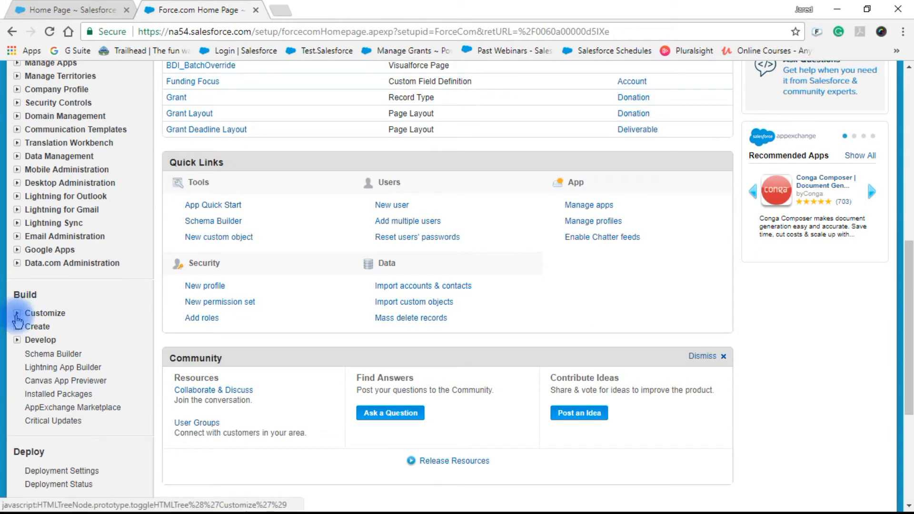
pyautogui.click(17, 314)
pyautogui.click(32, 447)
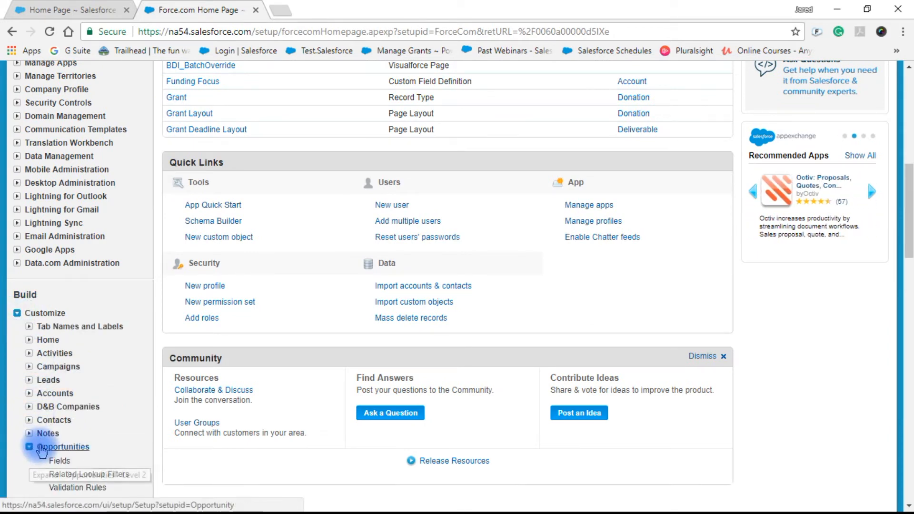
pyautogui.scroll(-5, 25, 441)
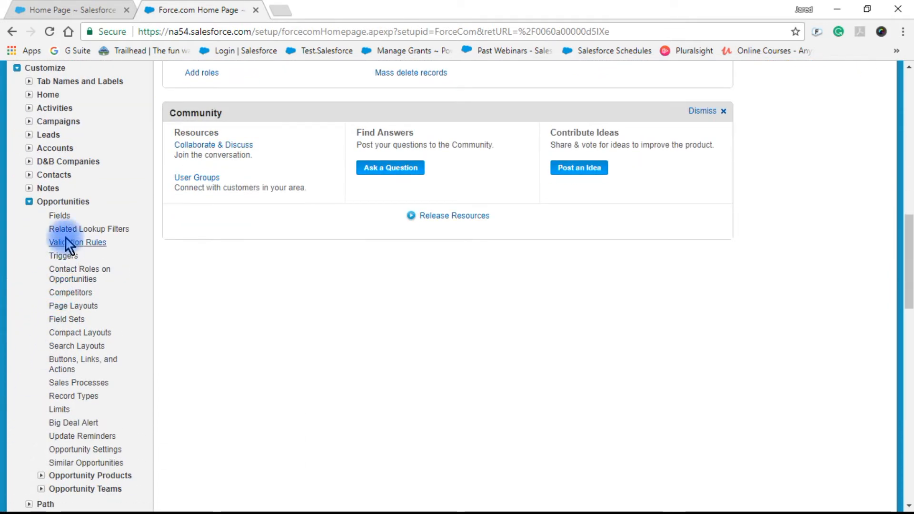
pyautogui.click(60, 217)
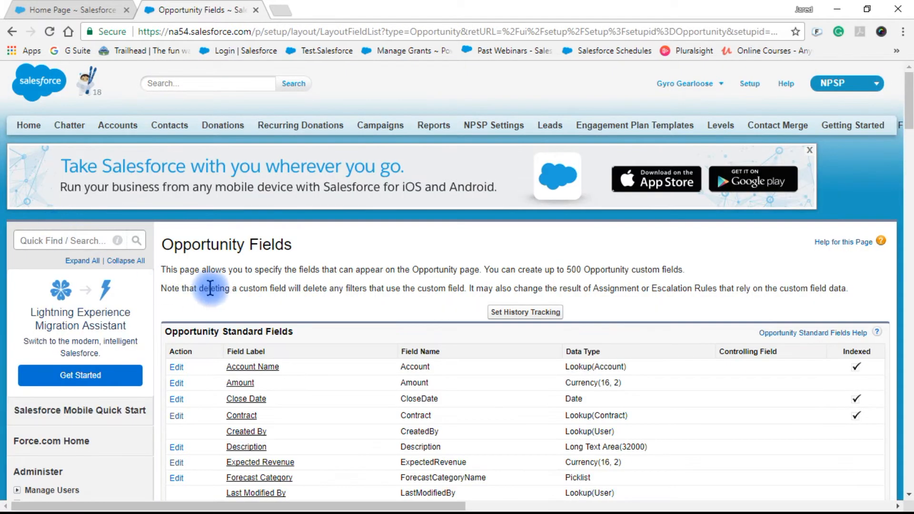
pyautogui.moveTo(908, 114); pyautogui.dragTo(907, 421)
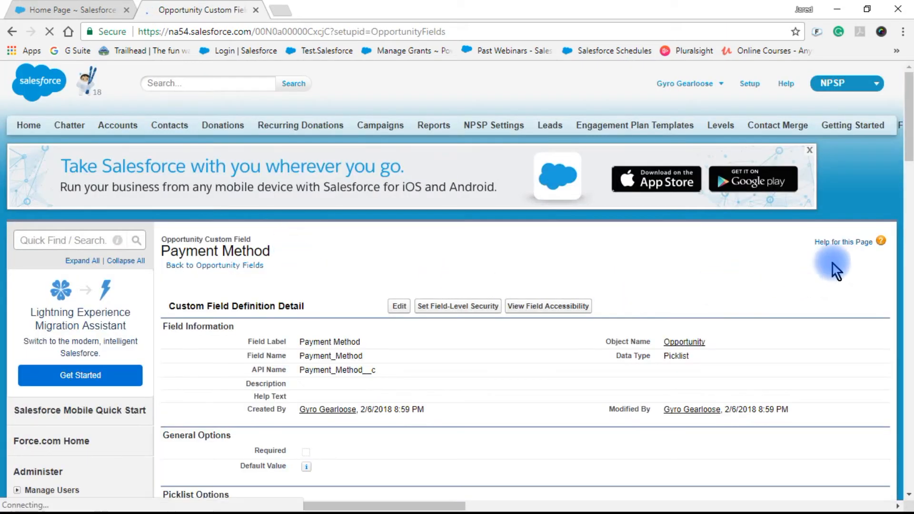
pyautogui.moveTo(910, 136); pyautogui.dragTo(910, 238)
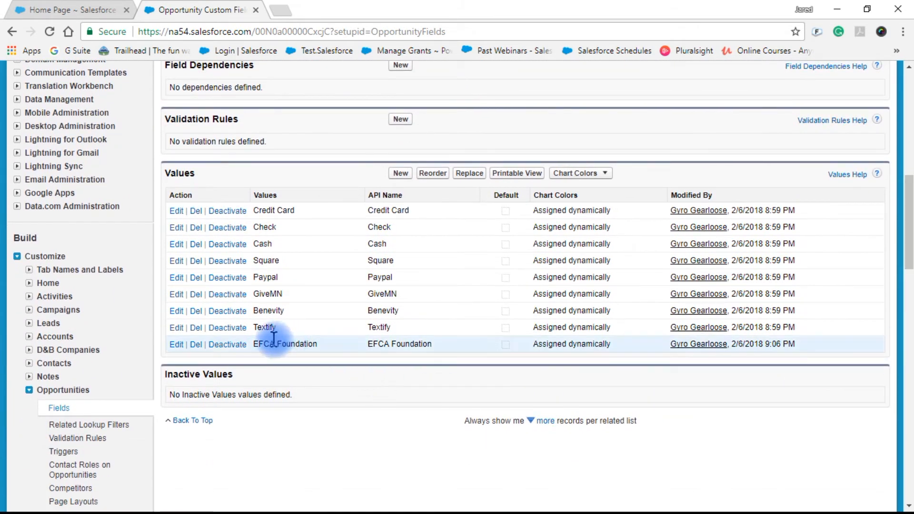
# - Examine the edit page of the EFCA Foundation value for record type options, and return to the Payment Method field
pyautogui.click(176, 345)
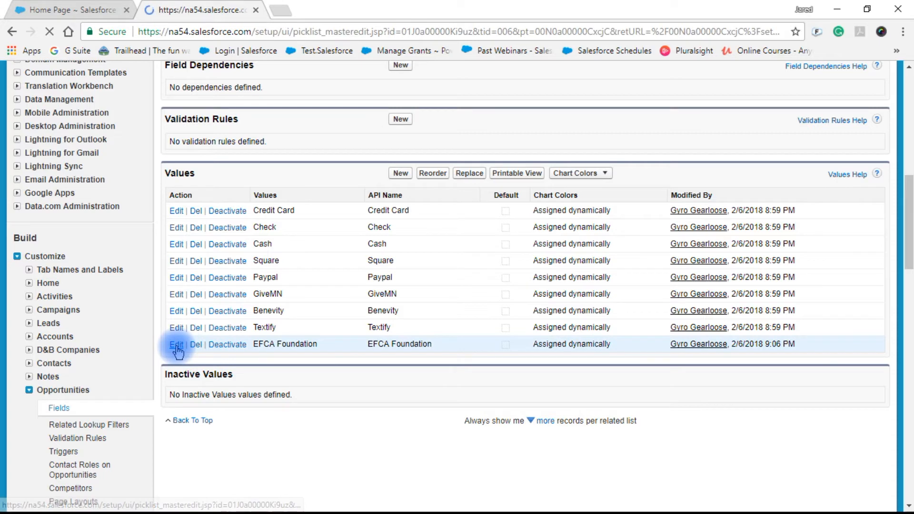
pyautogui.scroll(-3, 633, 373)
pyautogui.scroll(3, 630, 373)
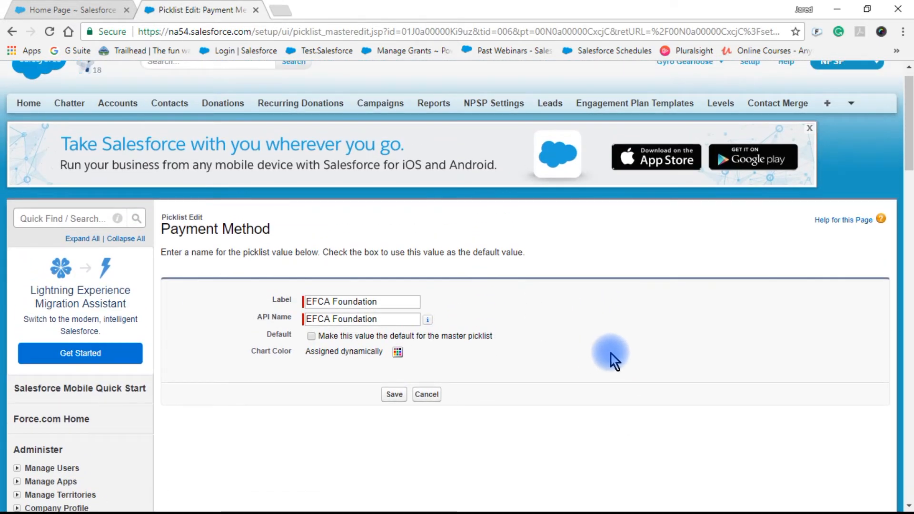
pyautogui.scroll(-2, 611, 355)
pyautogui.scroll(-2, 614, 361)
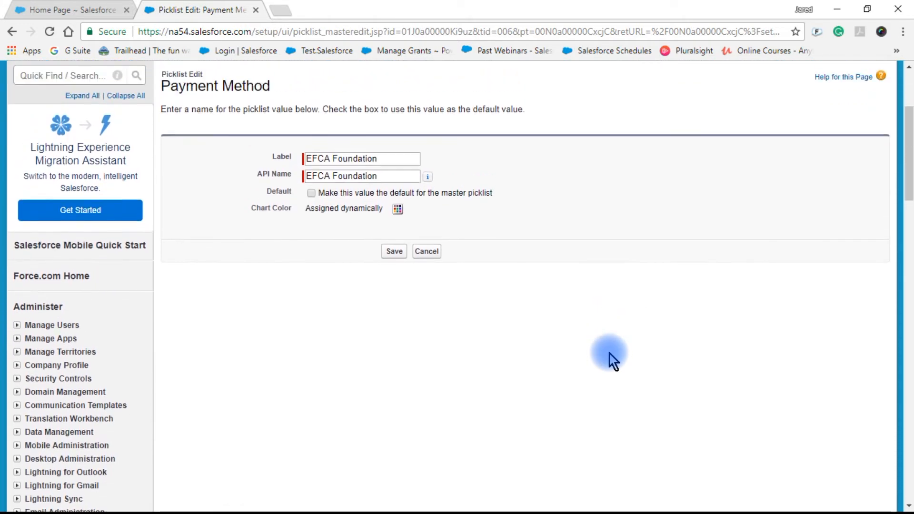
pyautogui.scroll(3, 611, 360)
pyautogui.scroll(-2, 614, 361)
pyautogui.scroll(2, 613, 362)
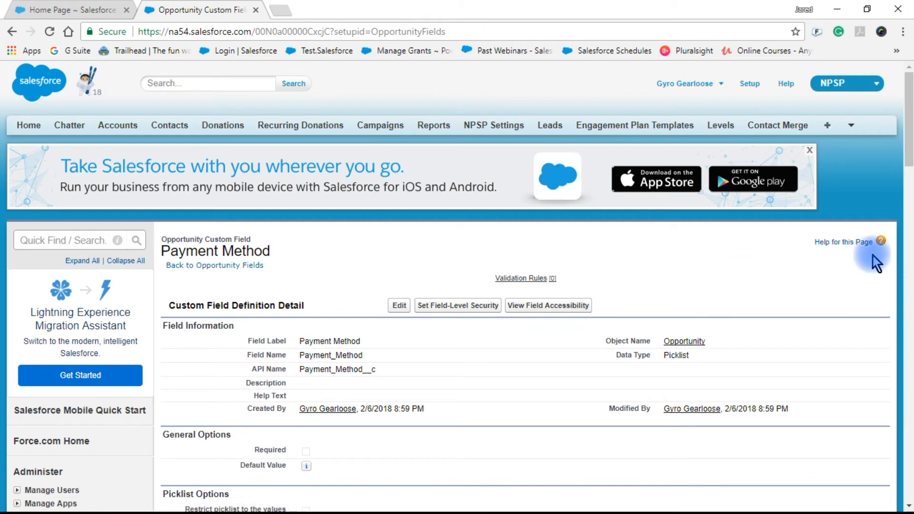
# - Open the Donation record type from the Opportunity record types in Setup
pyautogui.moveTo(908, 128); pyautogui.dragTo(910, 167)
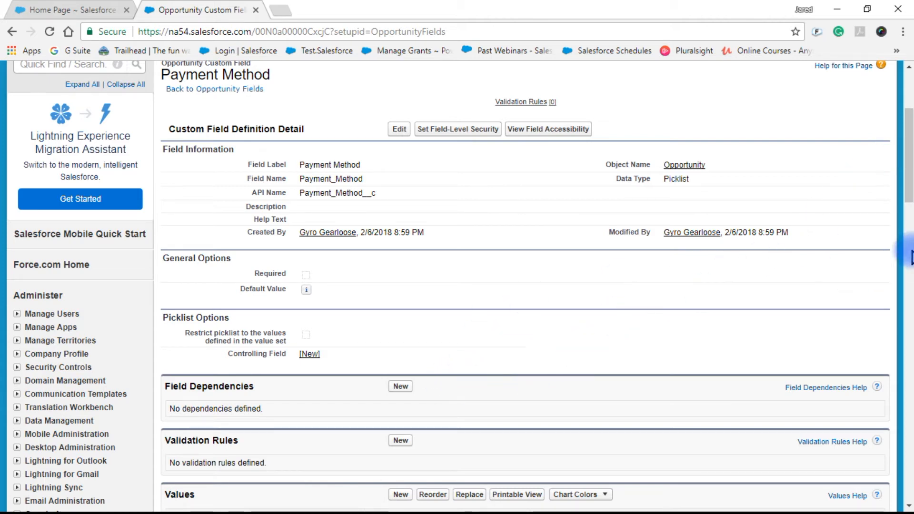
pyautogui.scroll(-6, 152, 351)
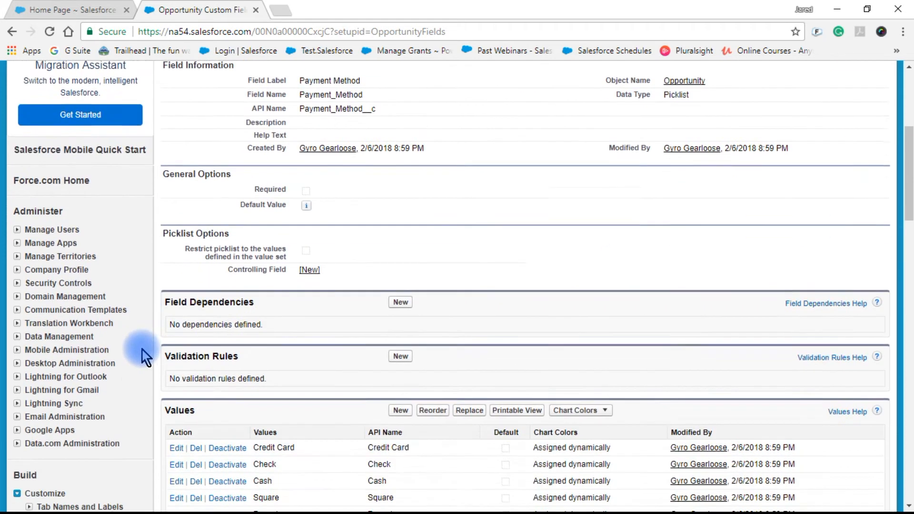
pyautogui.scroll(-3, 134, 350)
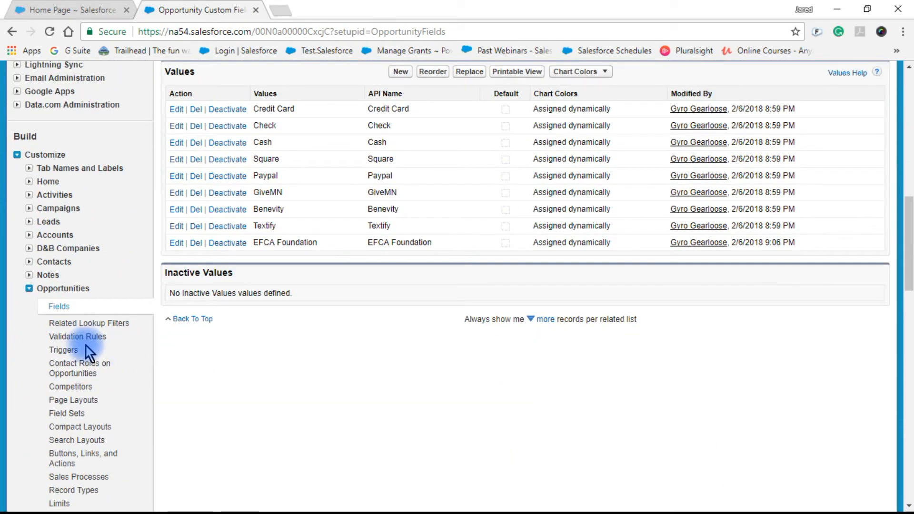
pyautogui.scroll(-1, 84, 351)
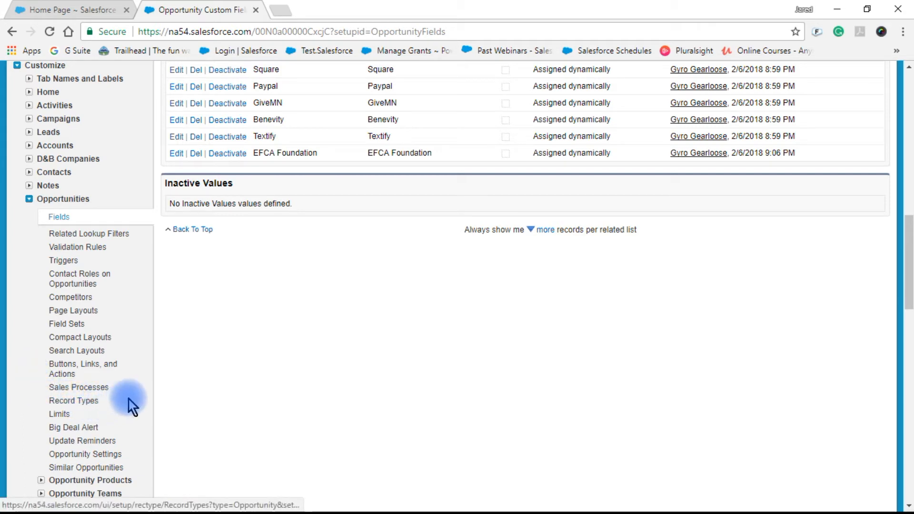
pyautogui.click(91, 404)
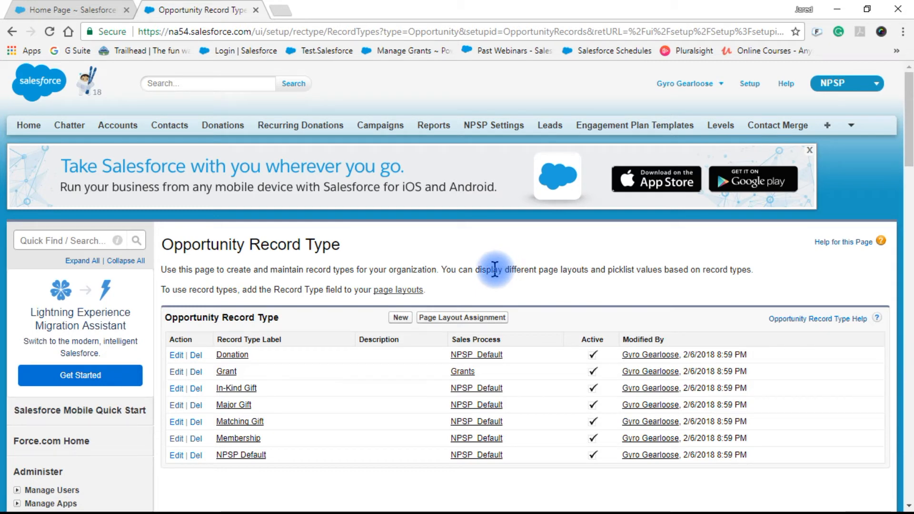
pyautogui.click(232, 356)
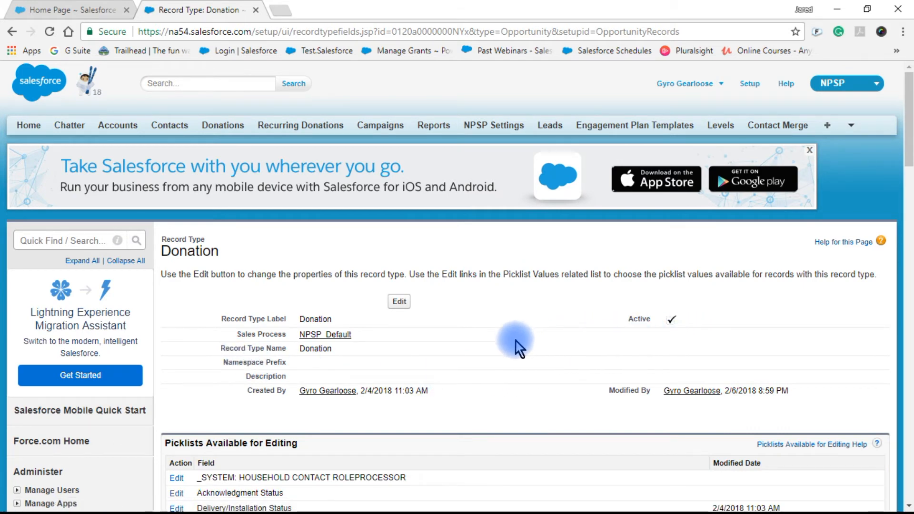
# - Add EFCA Foundation to the selected Payment Method values of the Donation record type and save
pyautogui.scroll(-1, 479, 355)
pyautogui.scroll(-3, 480, 355)
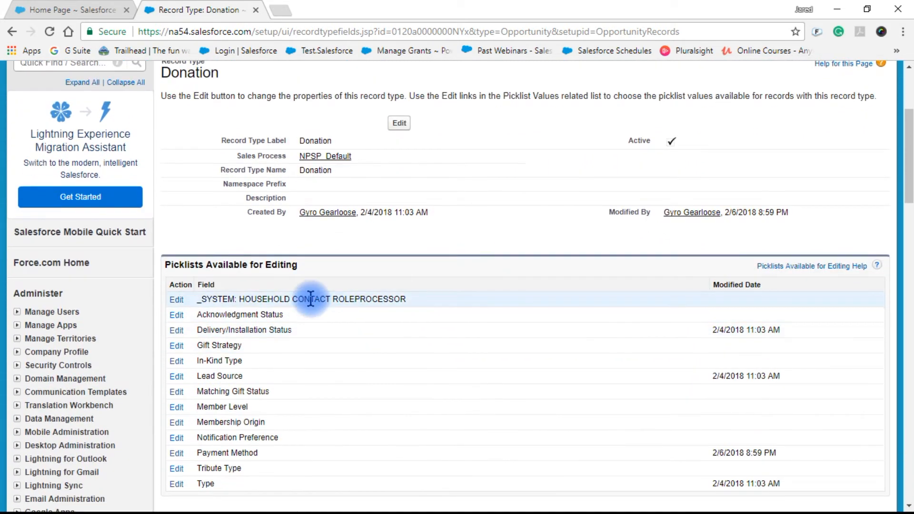
pyautogui.scroll(-1, 238, 309)
pyautogui.scroll(-1, 234, 320)
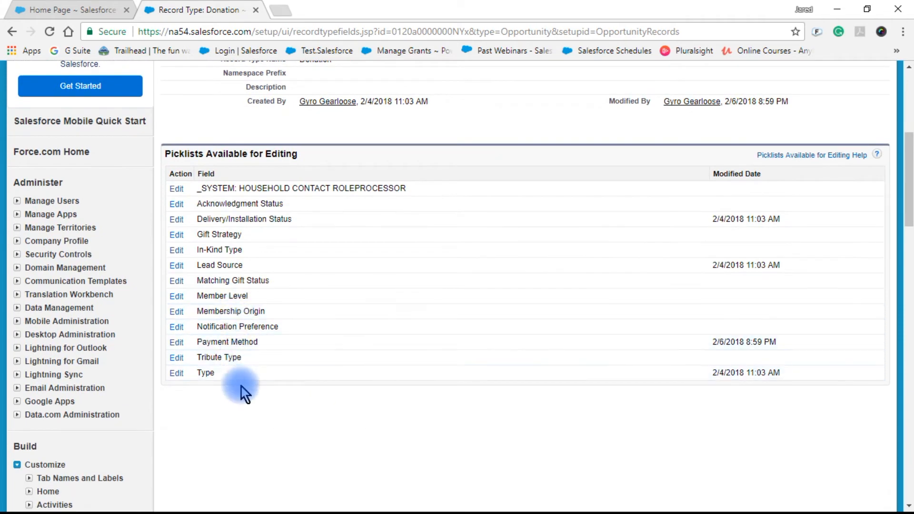
pyautogui.click(178, 343)
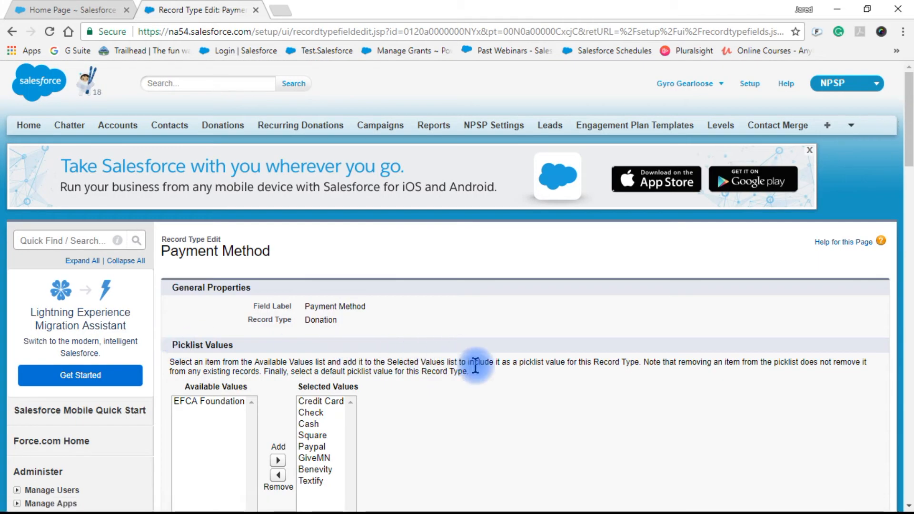
pyautogui.scroll(-2, 476, 377)
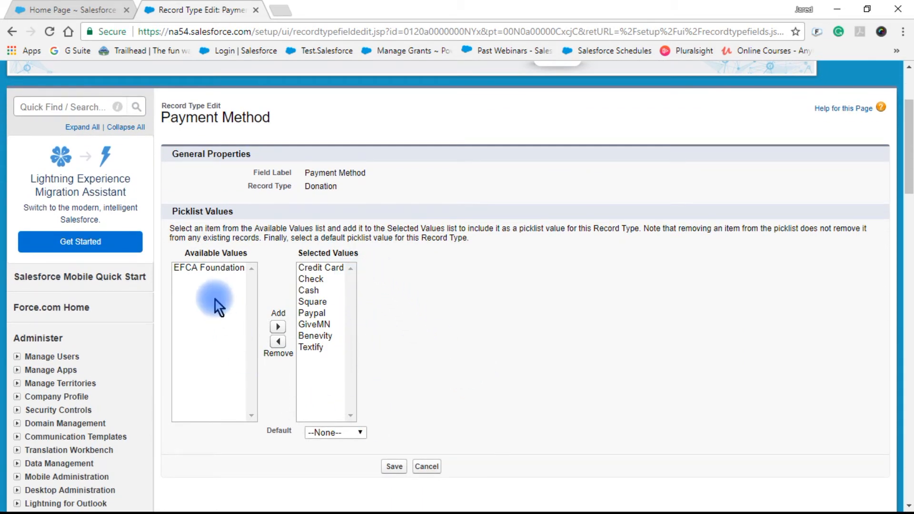
pyautogui.click(202, 271)
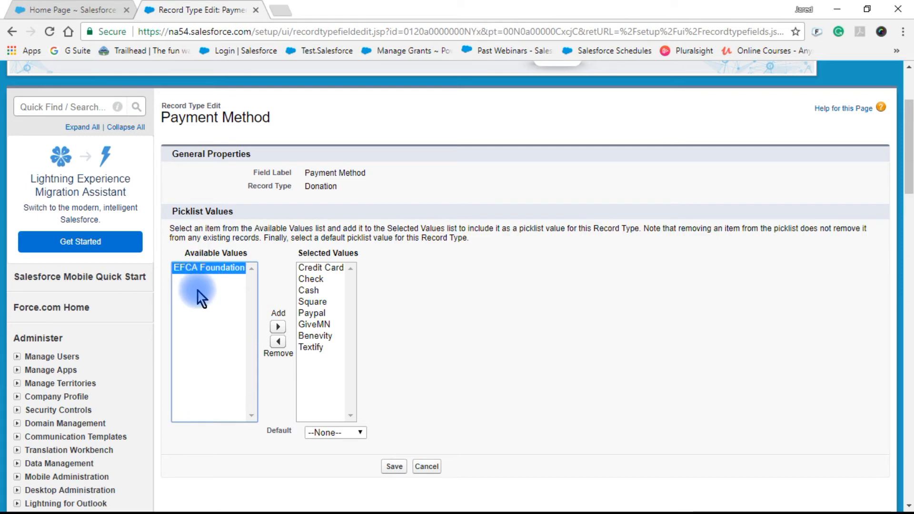
pyautogui.click(277, 328)
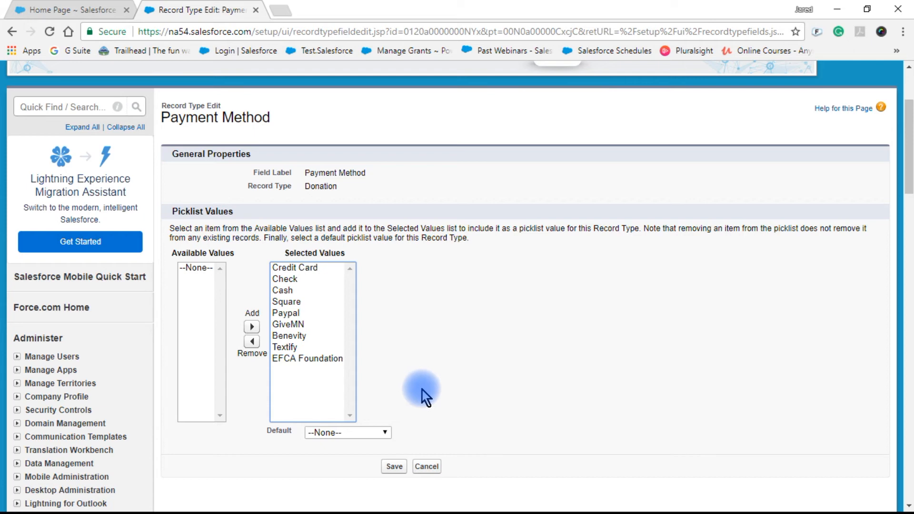
pyautogui.click(394, 466)
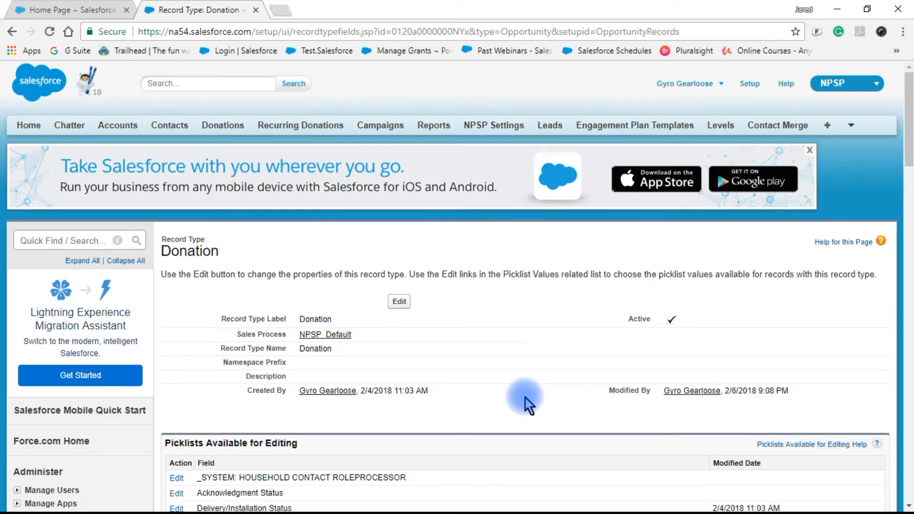
# - Return to the Opportunity record types and open the Major Gift record type
pyautogui.scroll(-5, 380, 395)
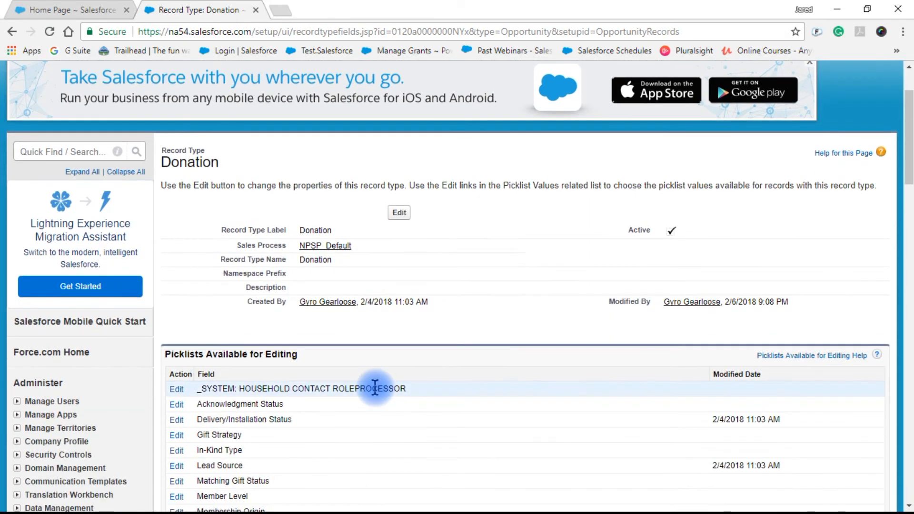
pyautogui.scroll(-7, 360, 394)
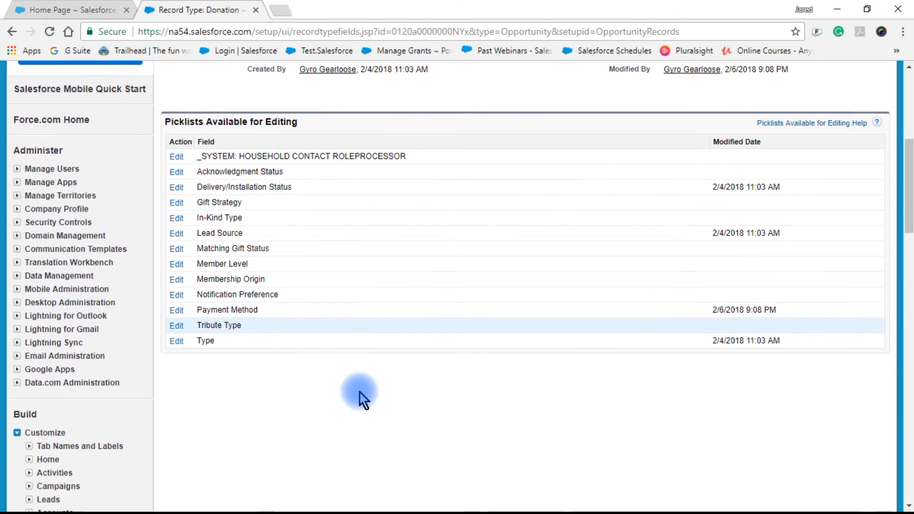
pyautogui.scroll(-2, 353, 394)
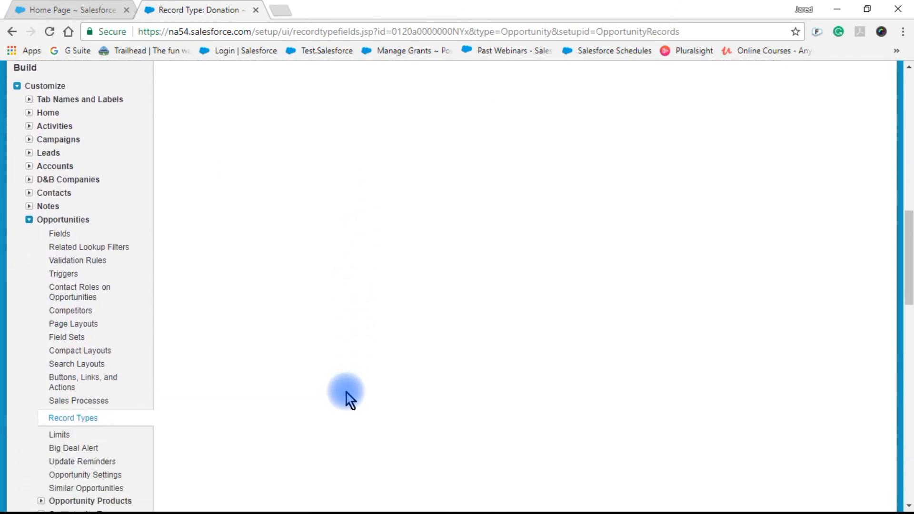
pyautogui.click(88, 420)
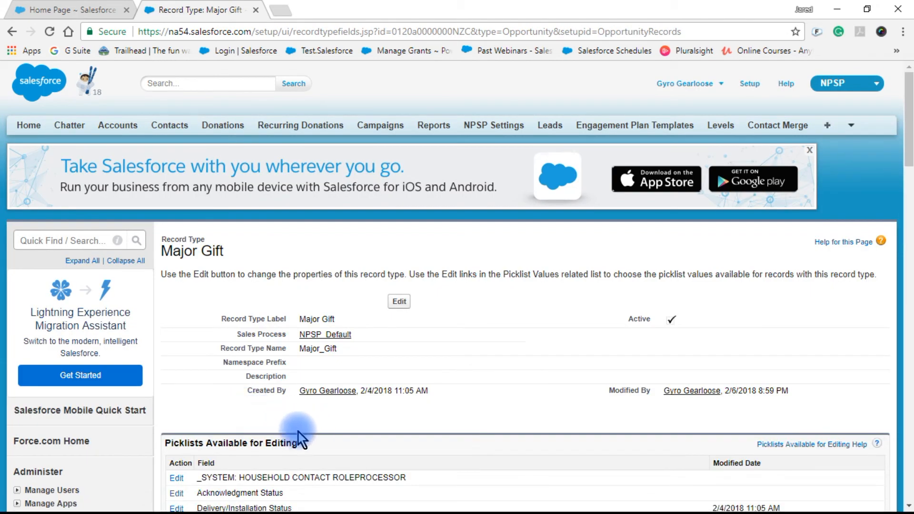
# - Add EFCA Foundation to the selected Payment Method values of the Major Gift record type and save
pyautogui.scroll(-6, 281, 439)
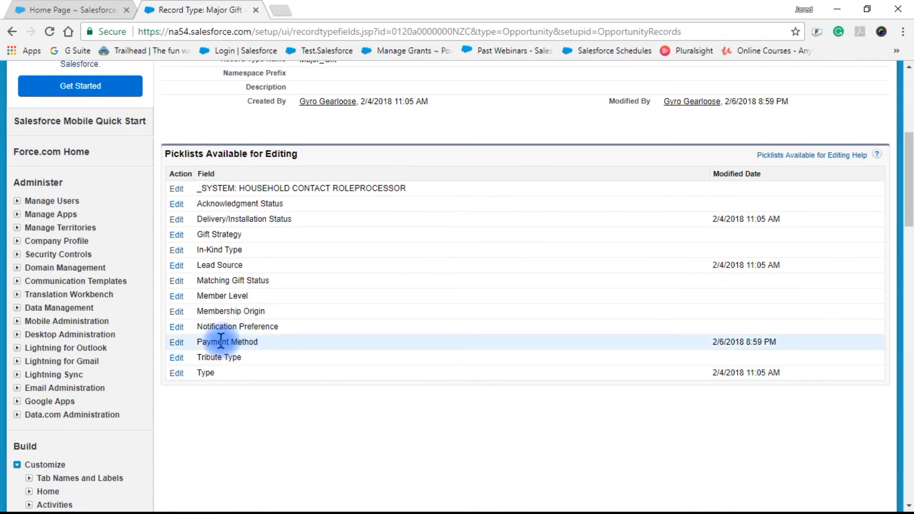
pyautogui.click(176, 343)
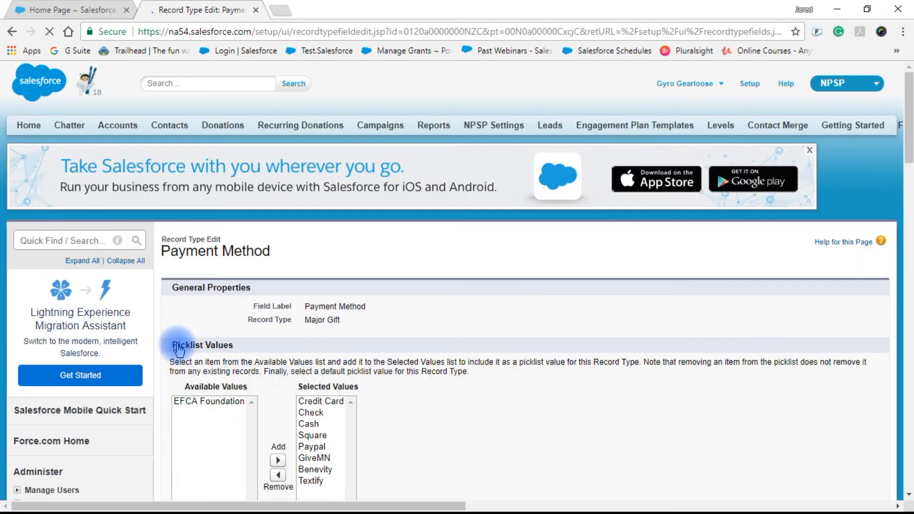
pyautogui.scroll(-1, 261, 334)
pyautogui.click(234, 290)
pyautogui.click(278, 349)
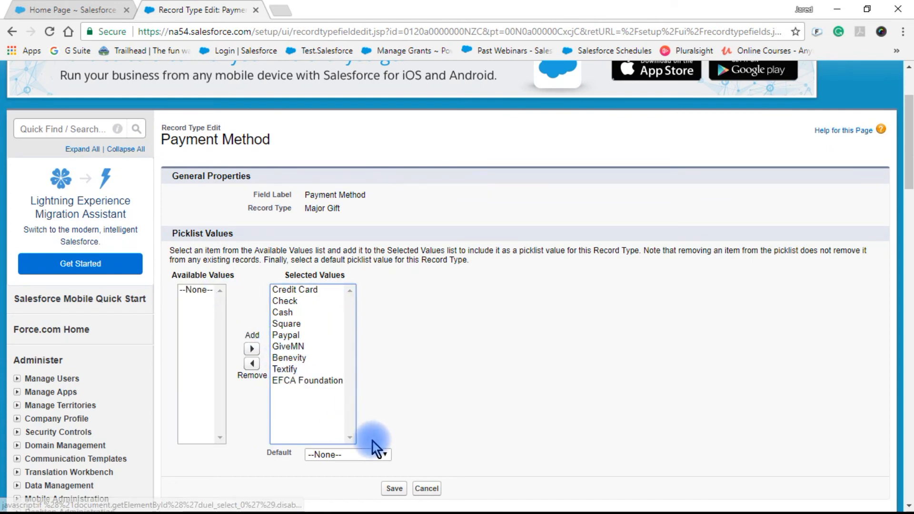
pyautogui.click(393, 491)
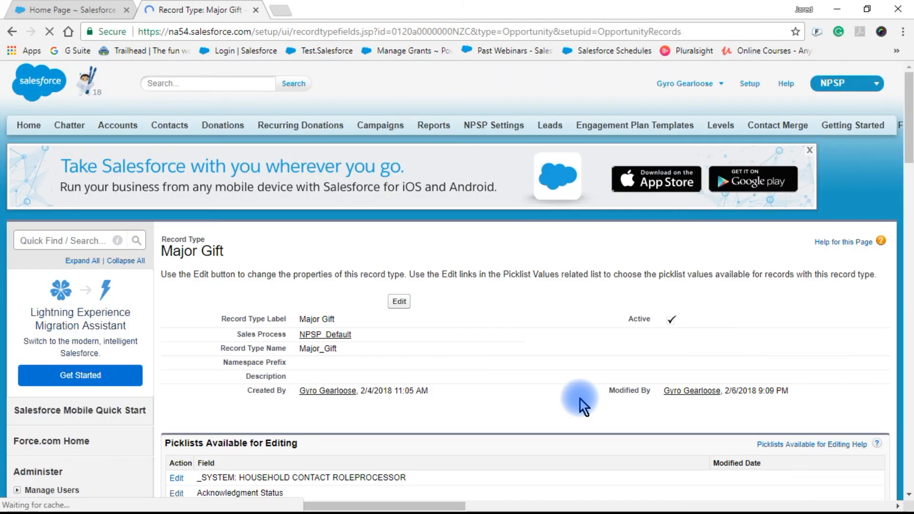
# - Open the household donation dated 2/2/18 from the recent donations at its donation information
pyautogui.click(224, 129)
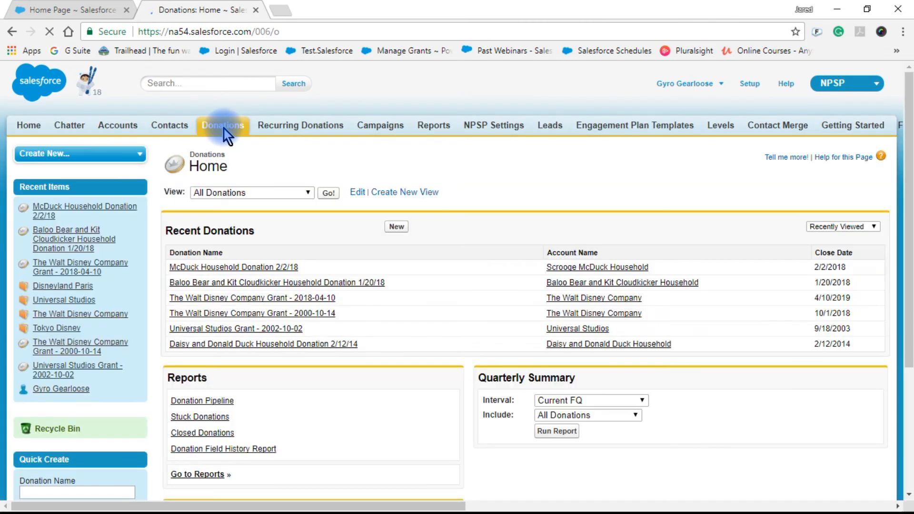
pyautogui.click(247, 270)
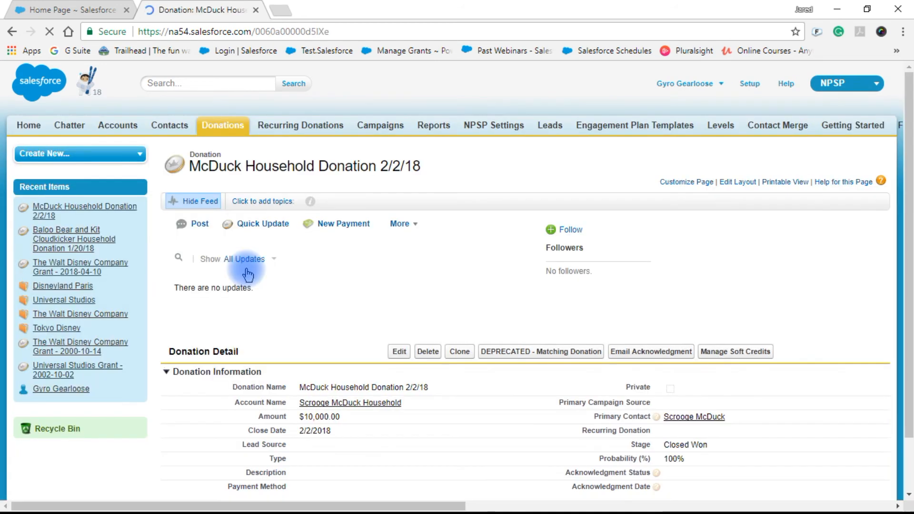
pyautogui.scroll(-2, 505, 353)
pyautogui.scroll(-1, 519, 398)
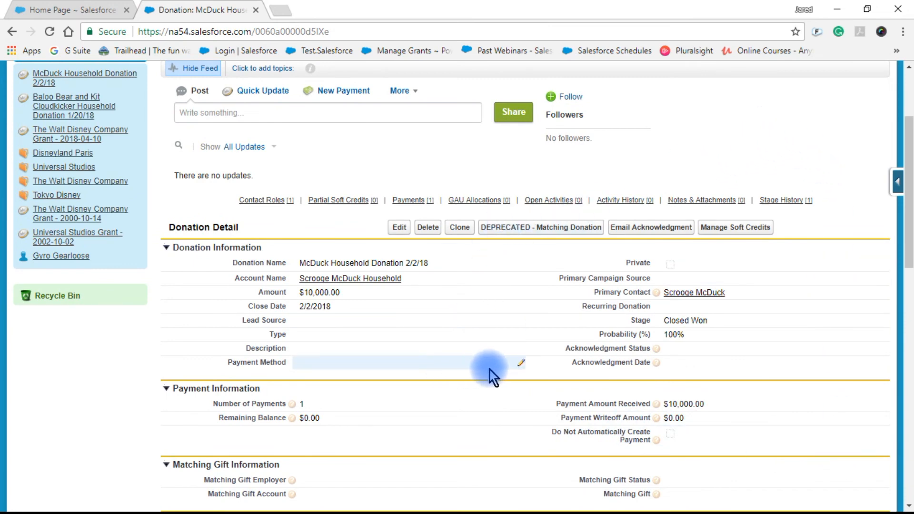
# - Set the donation's Payment Method to EFCA Foundation, save the record and check its details
pyautogui.doubleClick(520, 365)
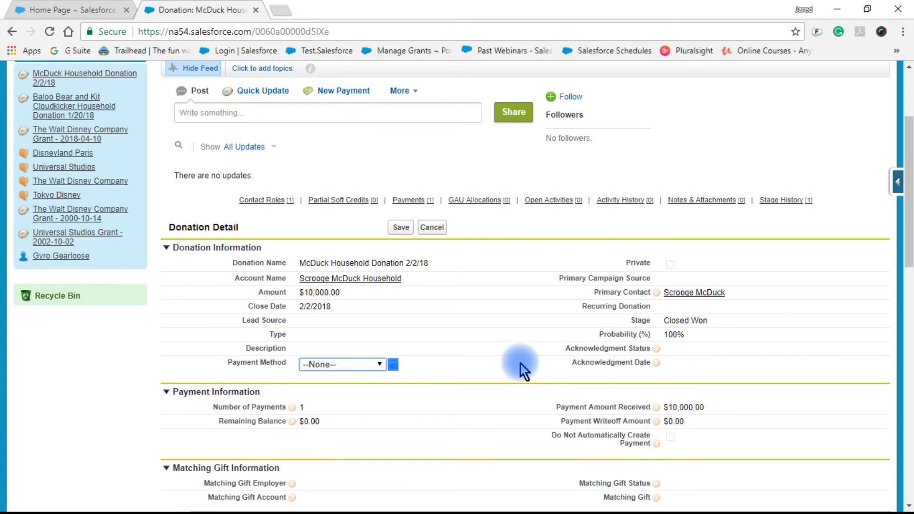
pyautogui.click(381, 366)
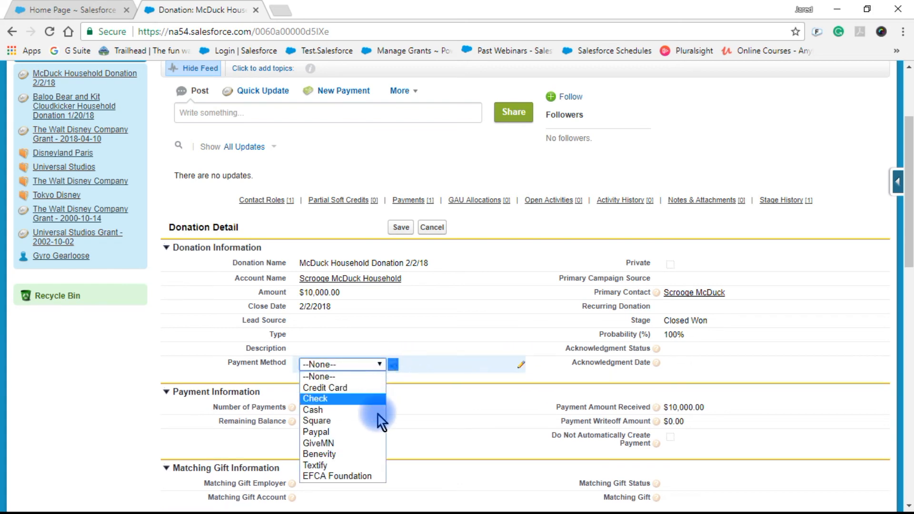
pyautogui.click(377, 476)
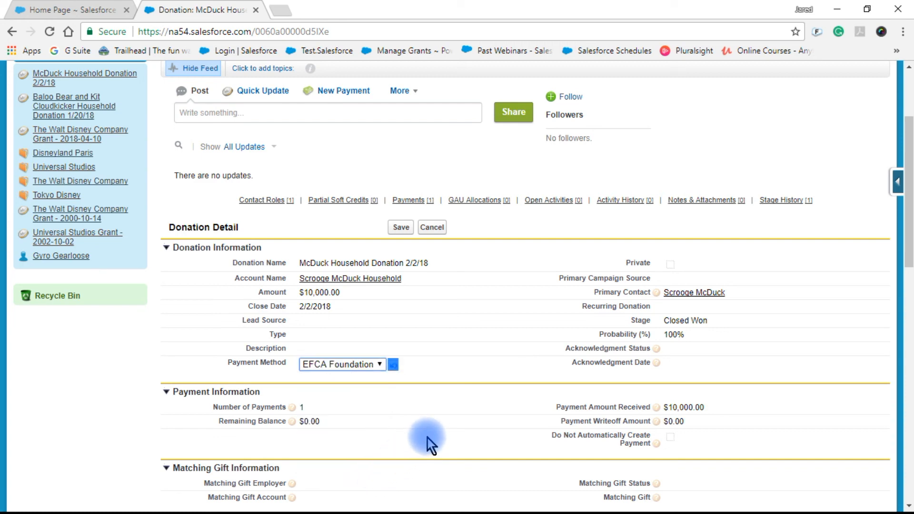
pyautogui.click(400, 229)
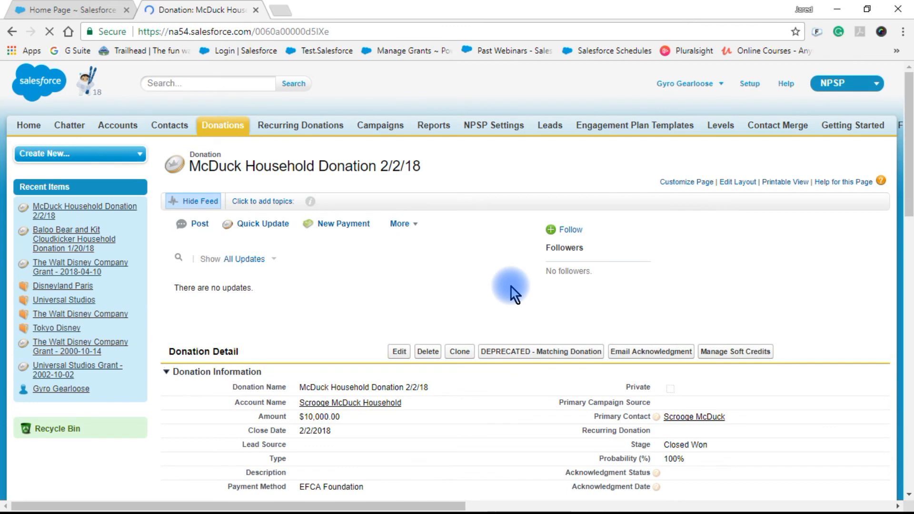
pyautogui.scroll(-2, 477, 334)
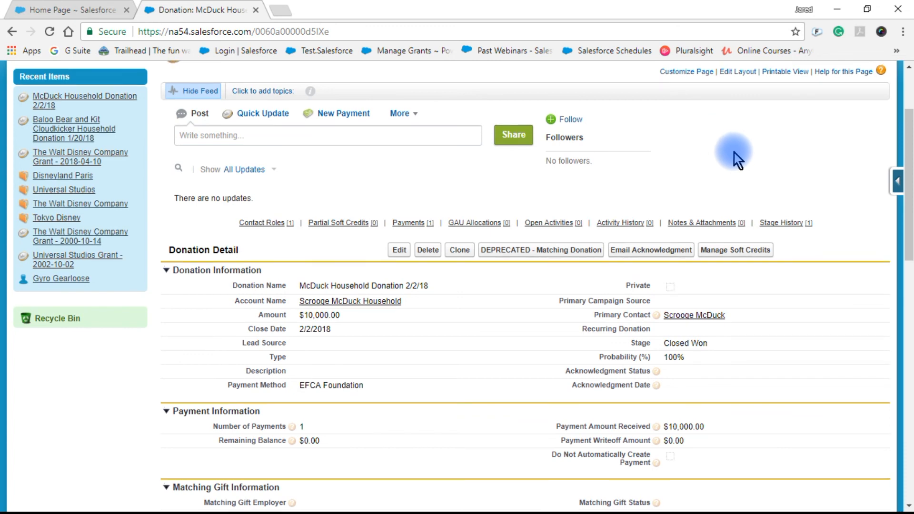
pyautogui.scroll(2, 735, 153)
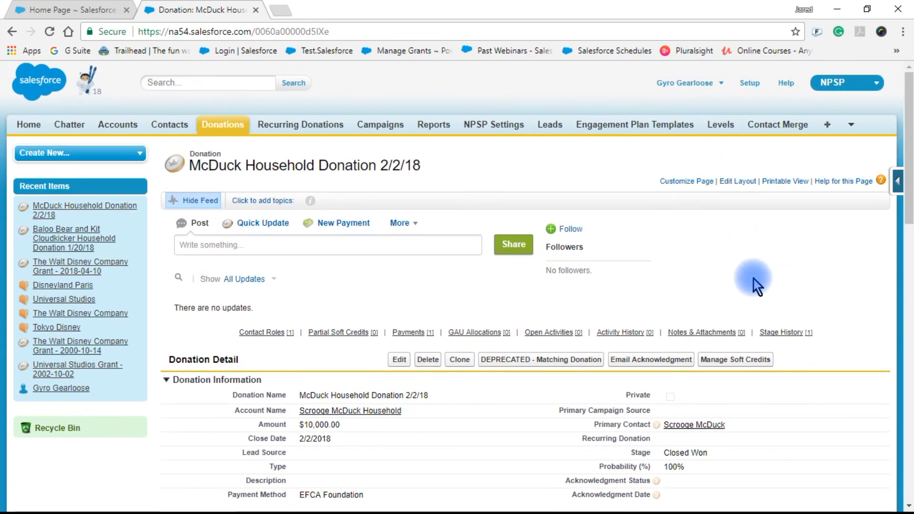